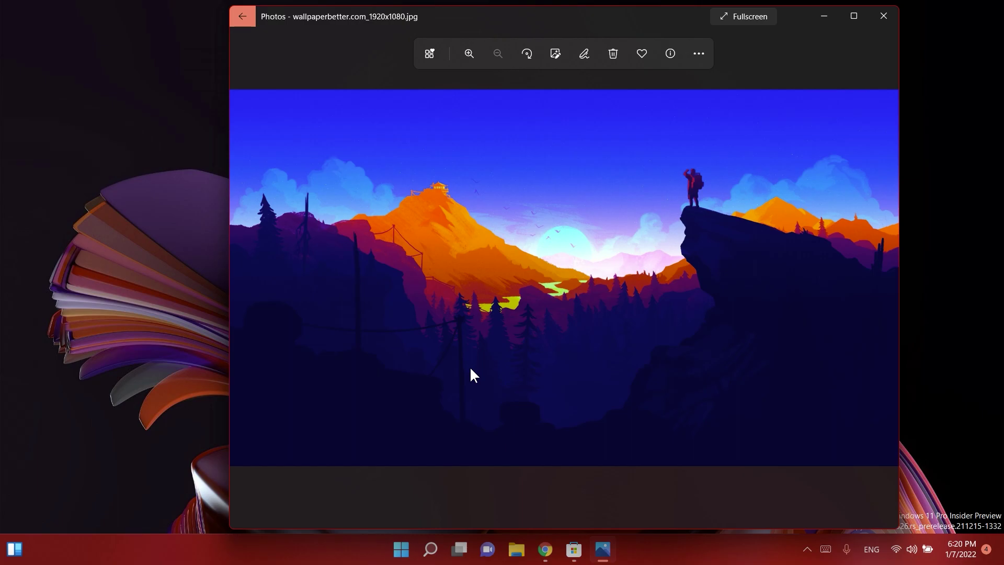
{"action": "key", "text": "super+s"}
{"action": "left_click", "coordinate": [350, 280]}
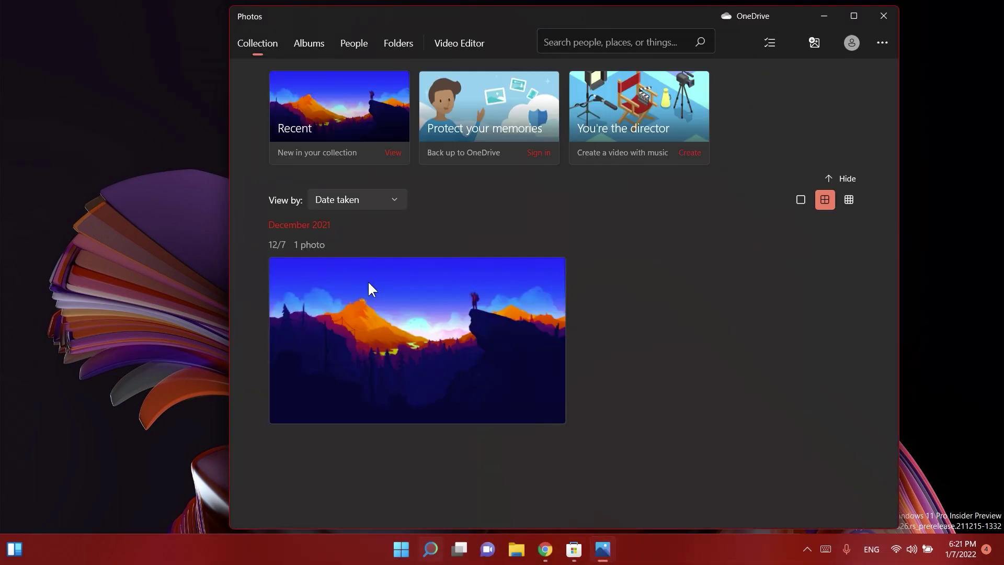
{"action": "left_click", "coordinate": [882, 42]}
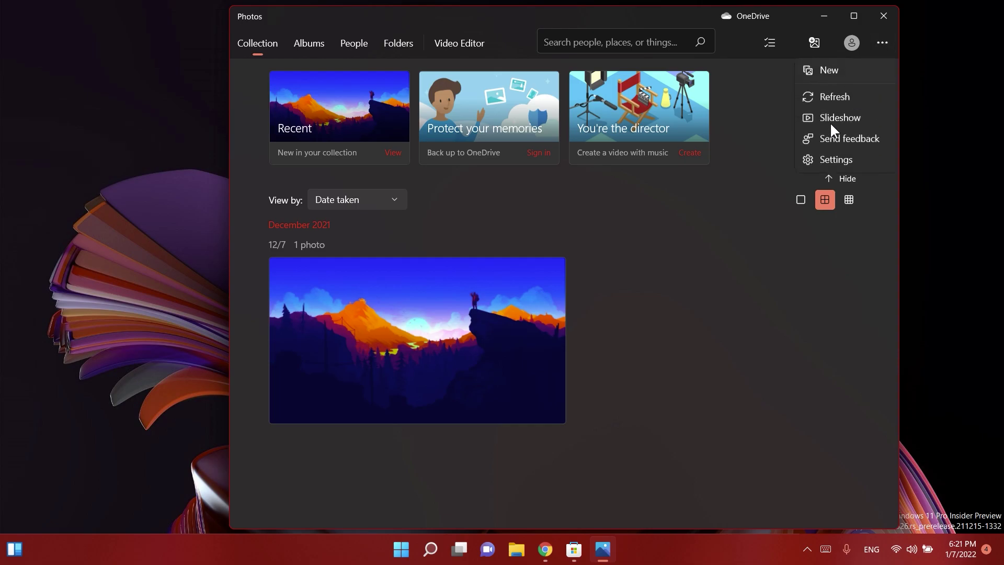
{"action": "left_click", "coordinate": [834, 160]}
{"action": "left_click_drag", "start_coordinate": [317, 394], "coordinate": [361, 394]}
{"action": "left_click", "coordinate": [337, 393]}
{"action": "left_click", "coordinate": [345, 393]}
{"action": "left_click", "coordinate": [361, 394]}
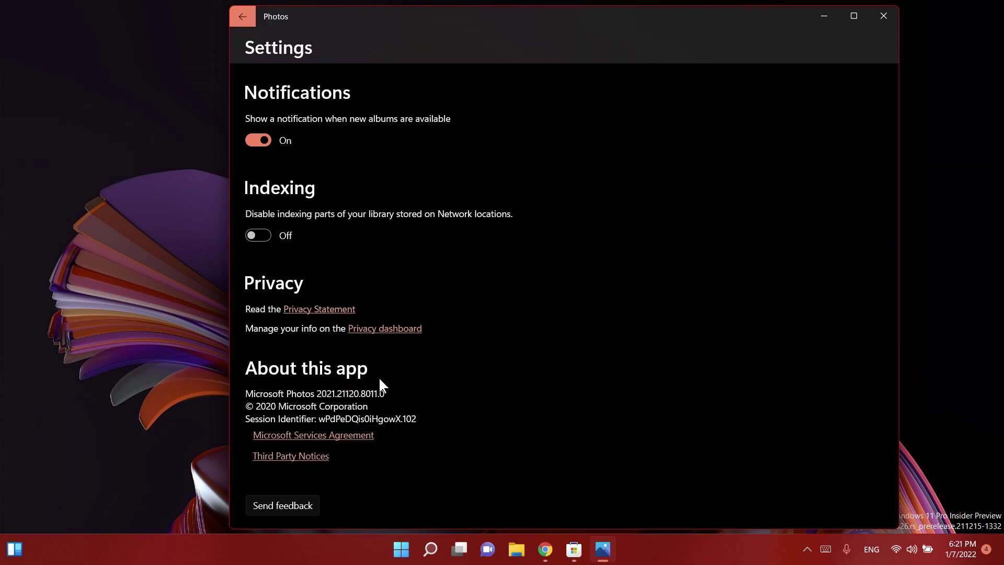
{"action": "scroll", "coordinate": [334, 262], "scroll_direction": "up", "scroll_amount": 7}
{"action": "left_click", "coordinate": [242, 16]}
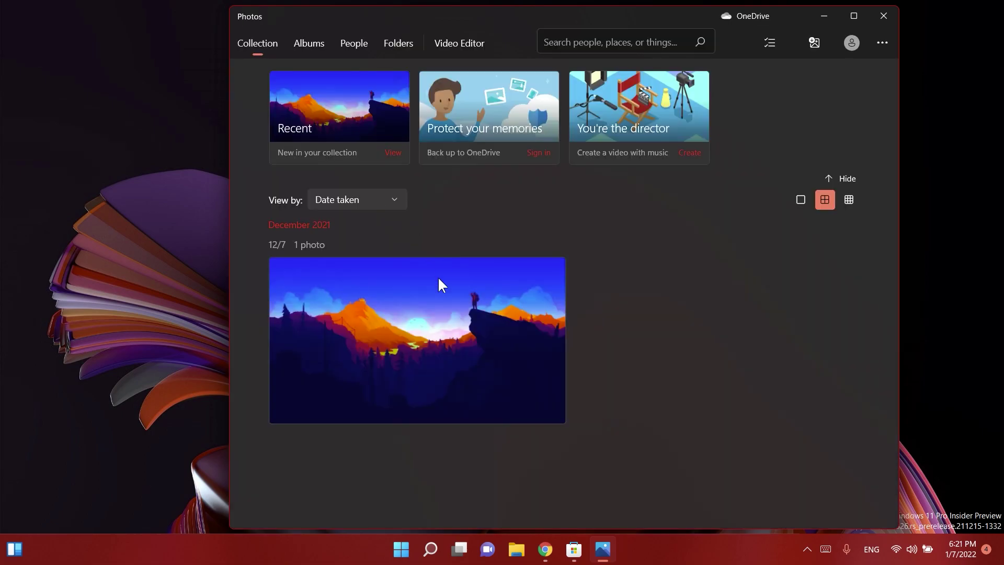
{"action": "left_click", "coordinate": [419, 312]}
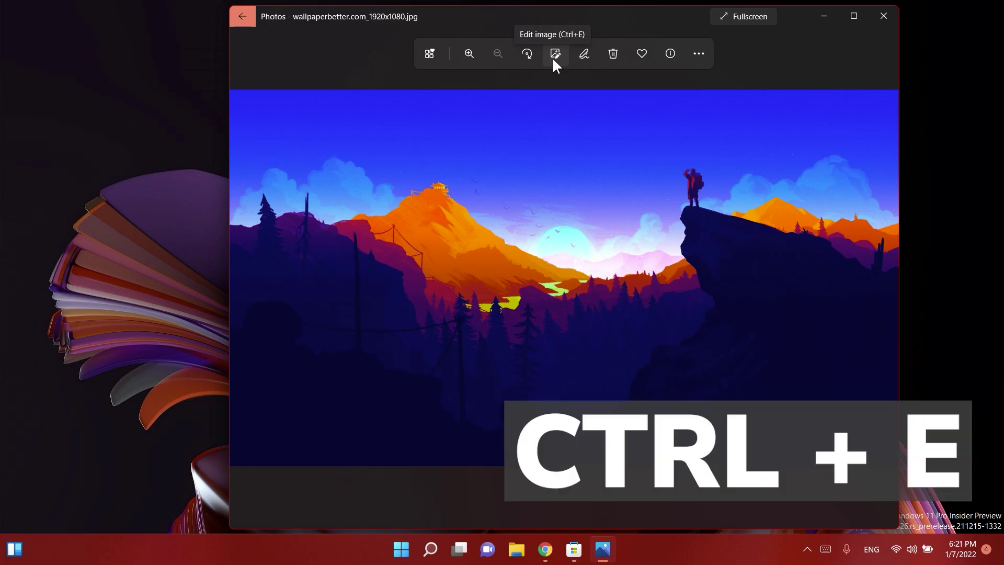
Open the wallpaper in the crop editor and test the straighten slider, leaving it at 0°.
{"action": "key", "text": "ctrl+e"}
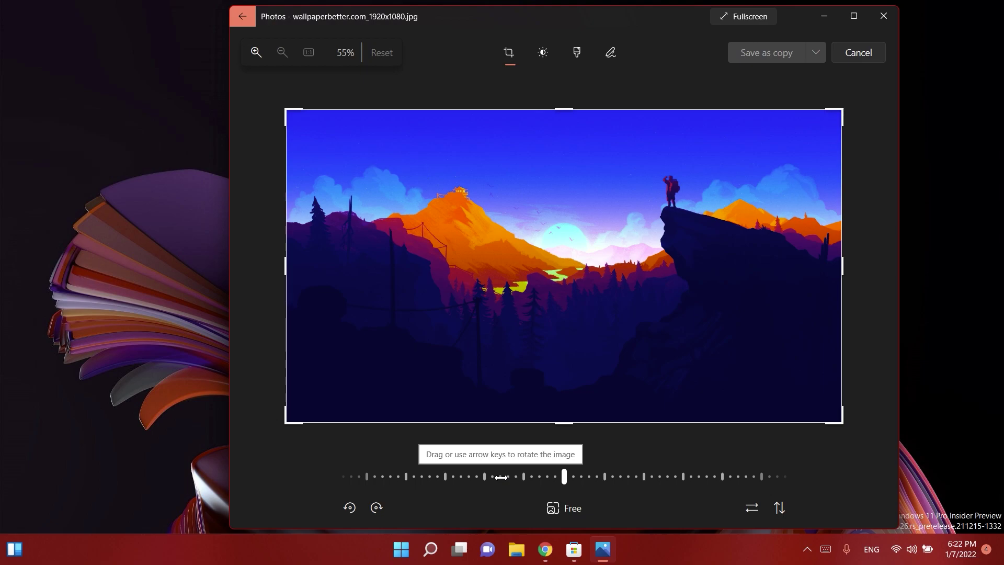
{"action": "left_click", "coordinate": [563, 477]}
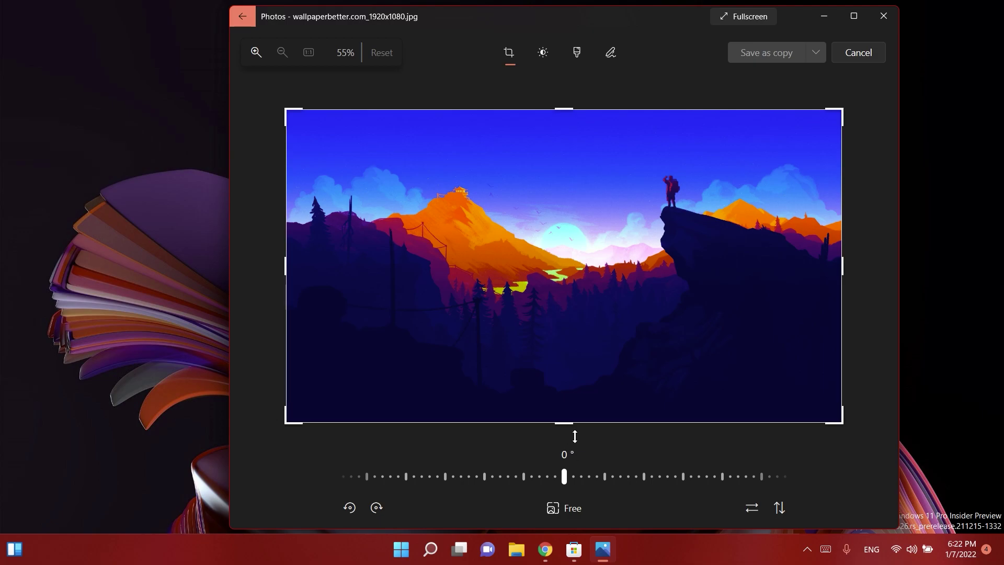
{"action": "left_click_drag", "start_coordinate": [563, 474], "coordinate": [575, 516]}
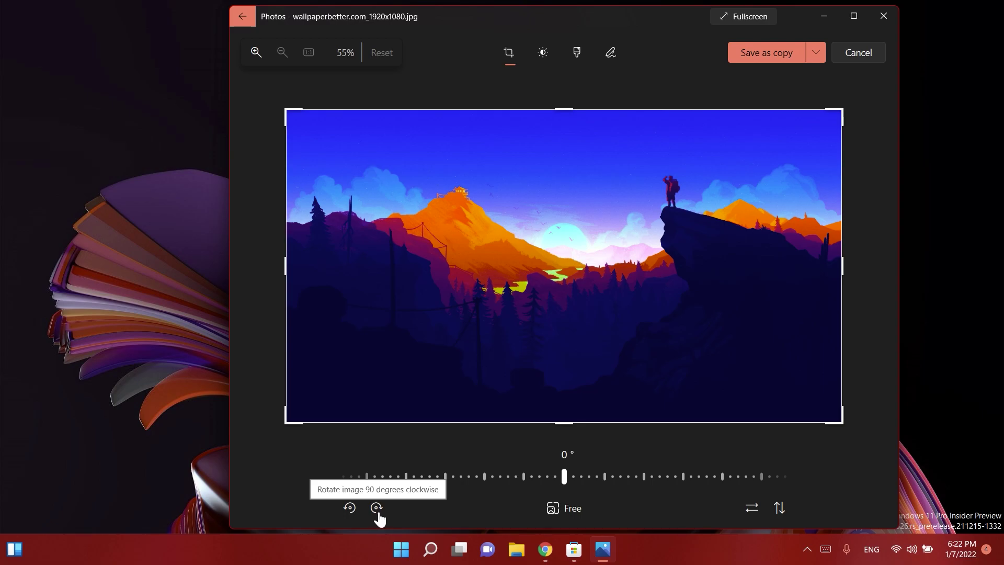
Browse the crop aspect-ratio presets, including 2:1, while keeping the Free ratio selected.
{"action": "left_click", "coordinate": [561, 510]}
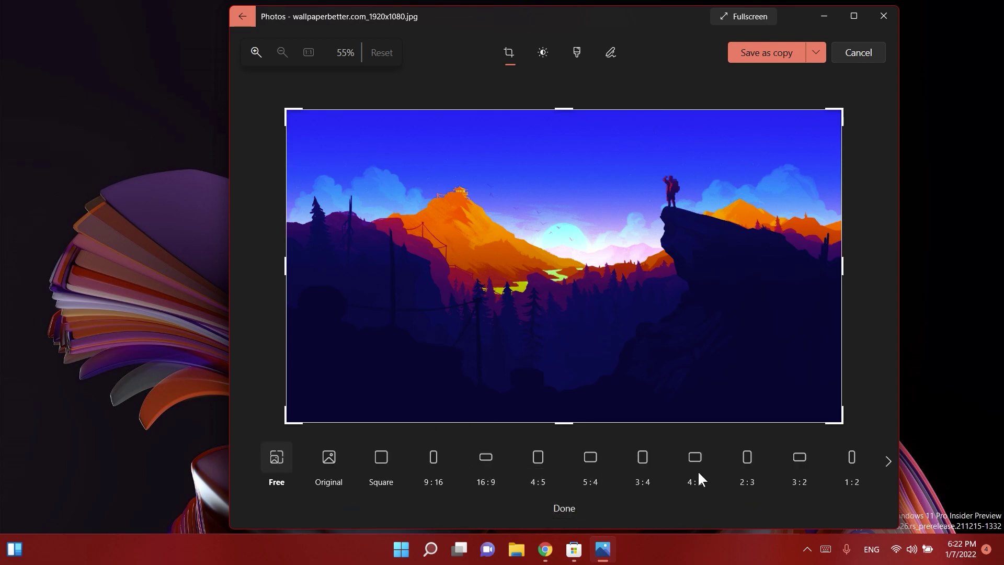
{"action": "left_click", "coordinate": [887, 463]}
{"action": "left_click", "coordinate": [240, 460]}
{"action": "left_click", "coordinate": [564, 510]}
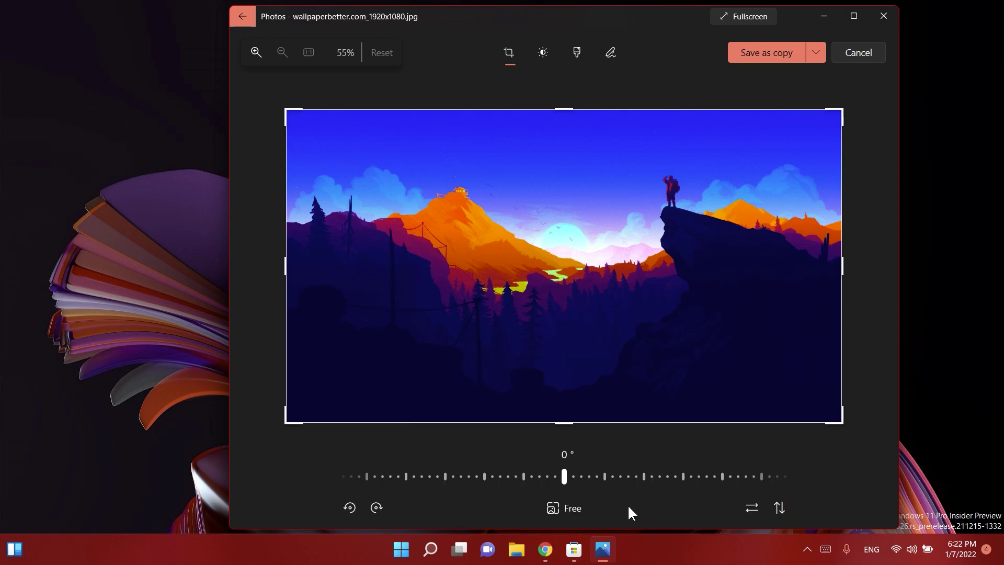
{"action": "left_click", "coordinate": [569, 510]}
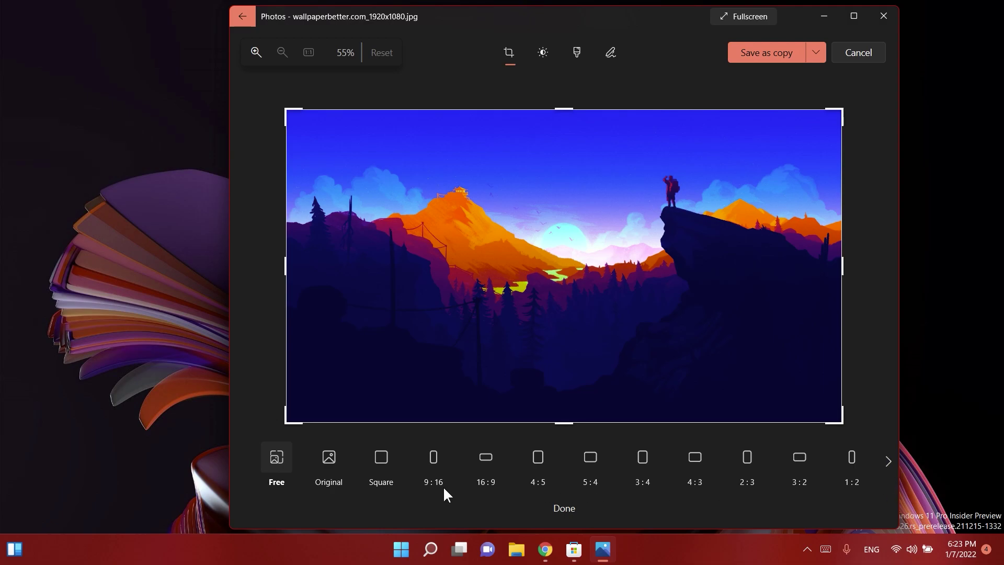
{"action": "left_click", "coordinate": [888, 462]}
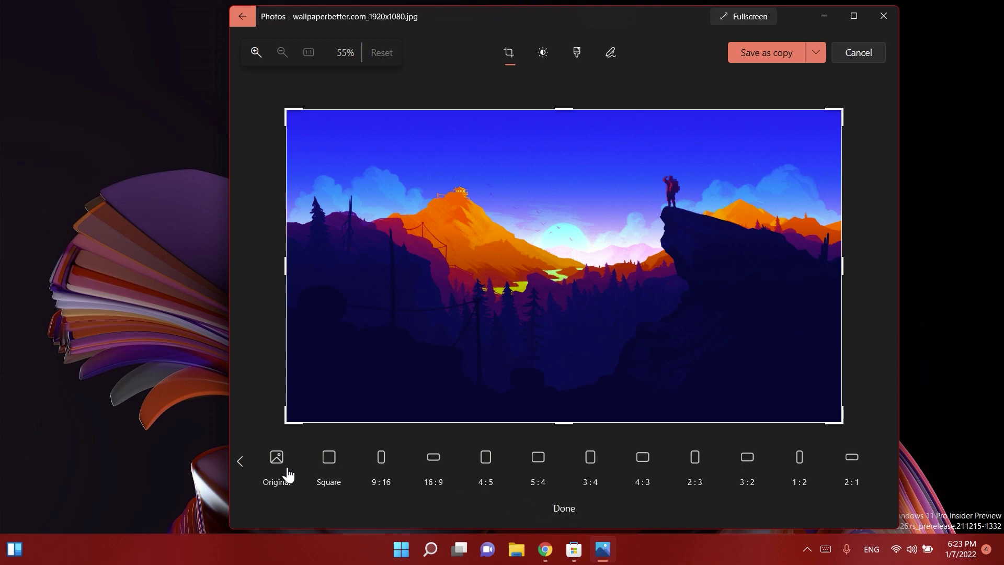
{"action": "left_click", "coordinate": [241, 462]}
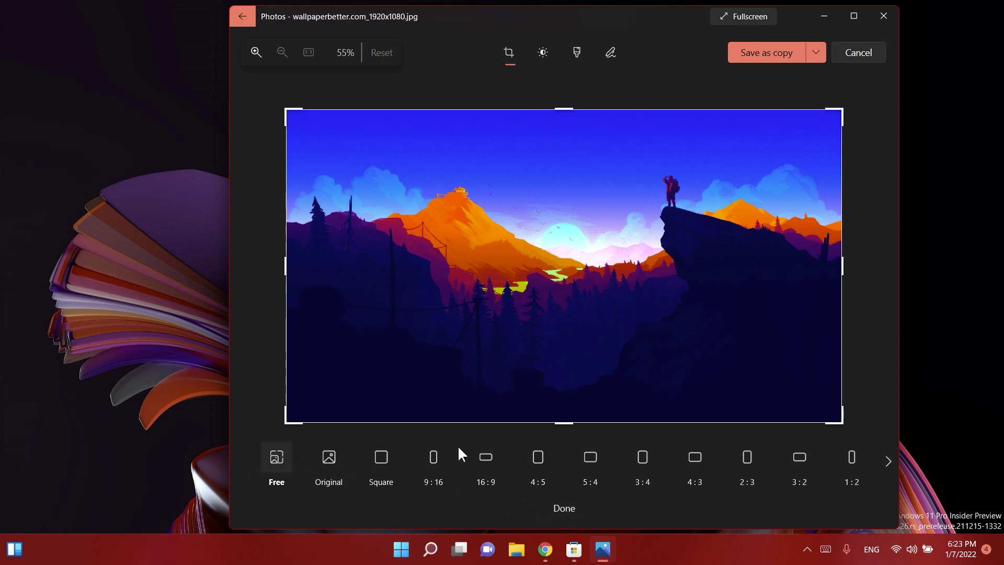
Zoom the image inside the crop frame, then reset to the uncropped 1920 x 1080 wallpaper.
{"action": "left_click", "coordinate": [562, 517]}
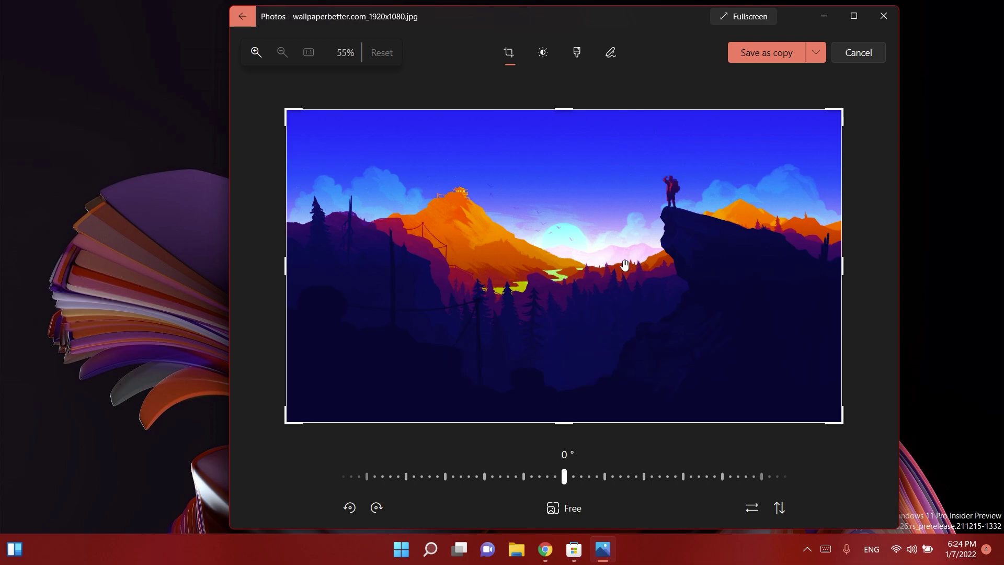
{"action": "left_click", "coordinate": [256, 59]}
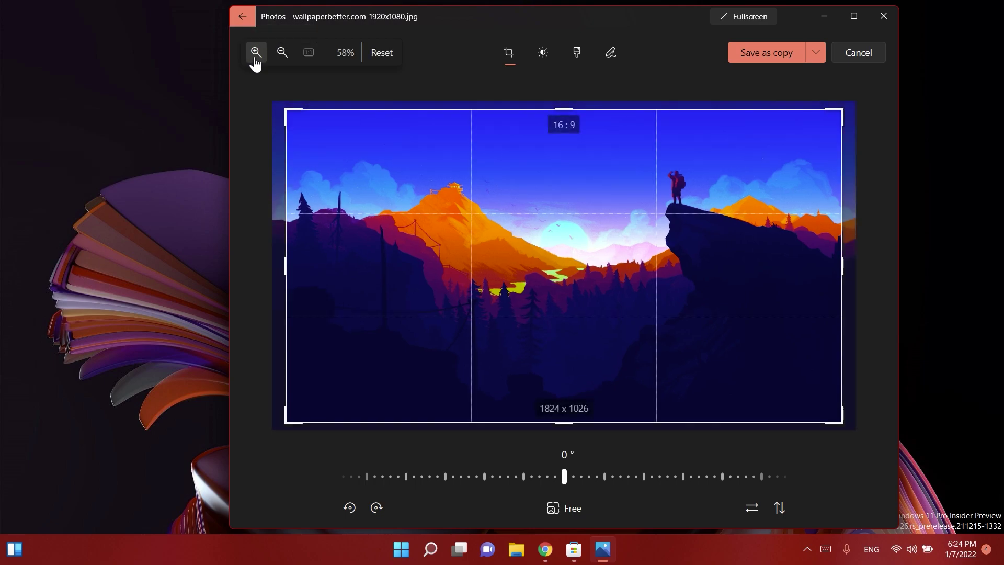
{"action": "left_click", "coordinate": [255, 59]}
{"action": "left_click", "coordinate": [256, 59]}
{"action": "left_click", "coordinate": [255, 60]}
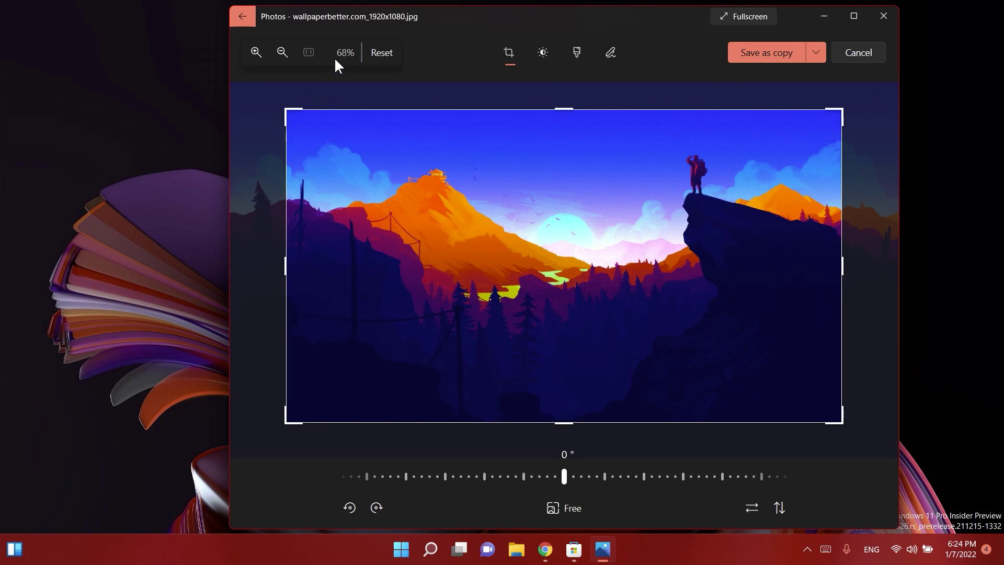
{"action": "left_click", "coordinate": [381, 53]}
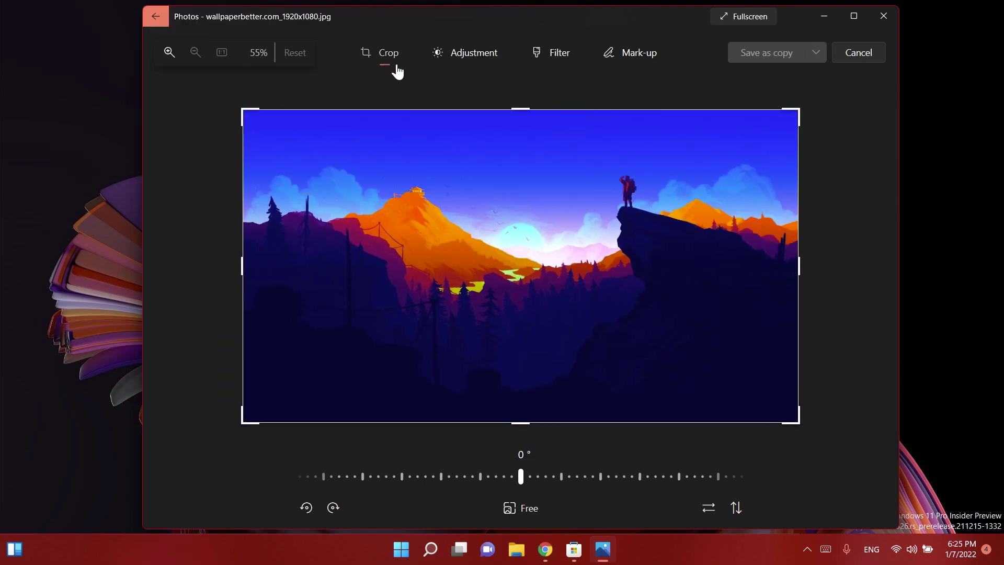
Review the Light and Colour sliders without changing them, then show the filter presets.
{"action": "left_click", "coordinate": [474, 52]}
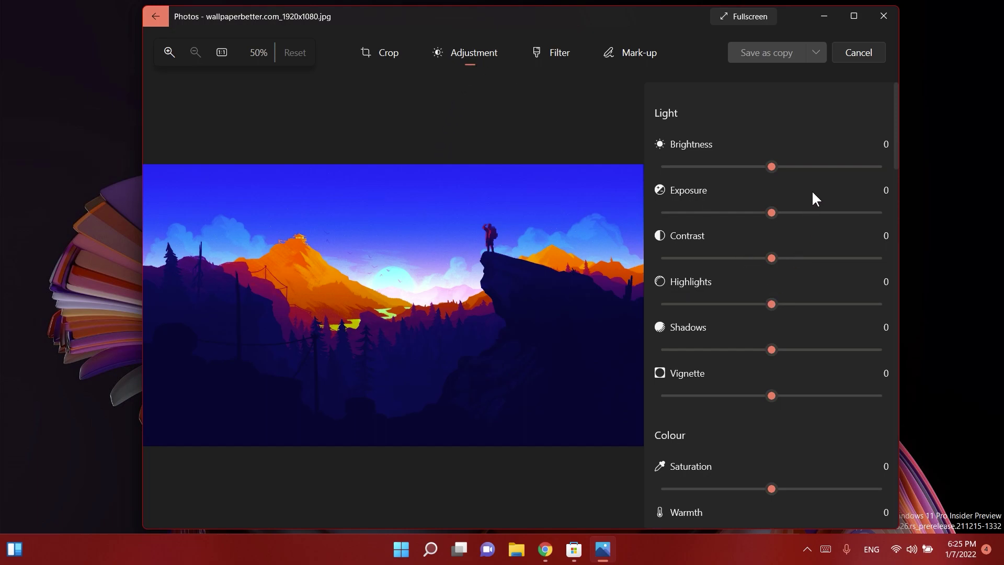
{"action": "scroll", "coordinate": [812, 190], "scroll_direction": "down", "scroll_amount": 2}
{"action": "scroll", "coordinate": [812, 190], "scroll_direction": "up", "scroll_amount": 2}
{"action": "scroll", "coordinate": [665, 114], "scroll_direction": "down", "scroll_amount": 2}
{"action": "scroll", "coordinate": [700, 318], "scroll_direction": "up", "scroll_amount": 2}
{"action": "scroll", "coordinate": [754, 255], "scroll_direction": "down", "scroll_amount": 2}
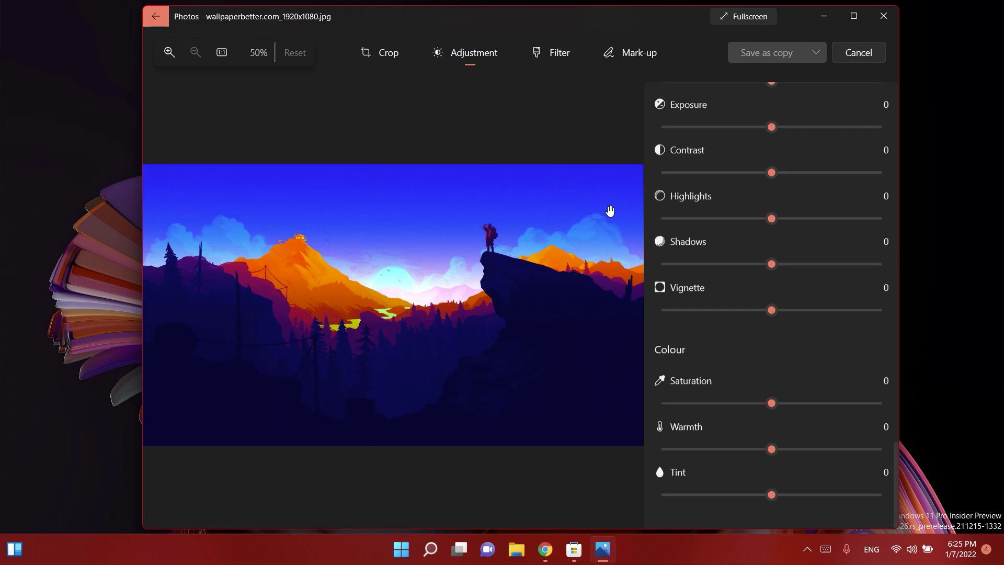
{"action": "left_click", "coordinate": [556, 52]}
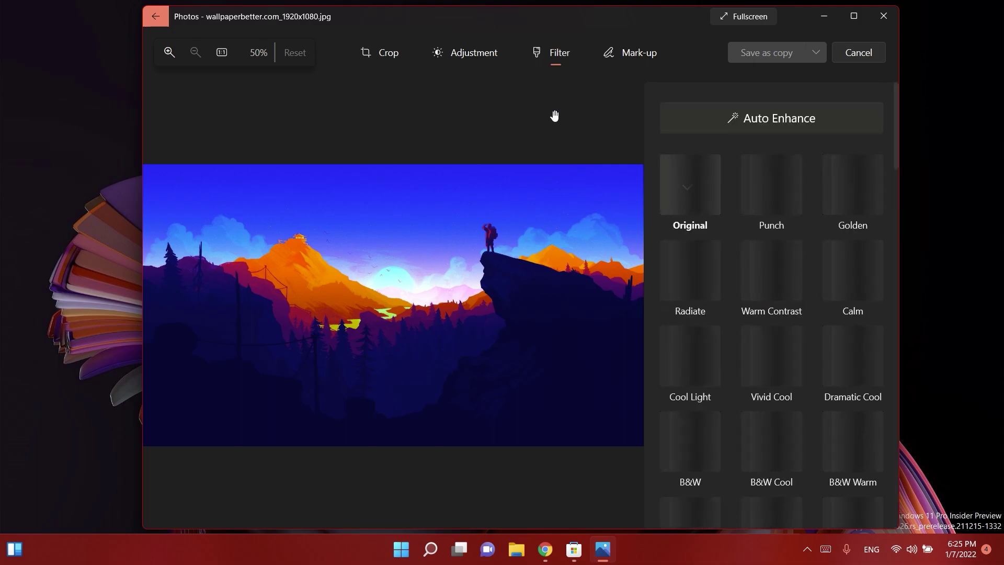
Apply Auto Enhance to the wallpaper and set its intensity to 55.
{"action": "left_click", "coordinate": [756, 117]}
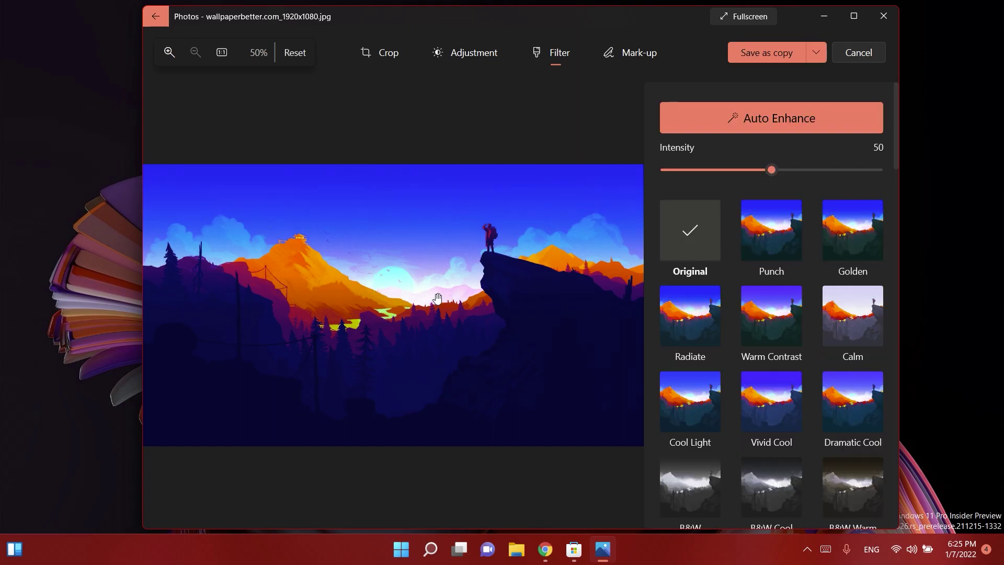
{"action": "scroll", "coordinate": [764, 283], "scroll_direction": "down", "scroll_amount": 4}
{"action": "scroll", "coordinate": [764, 282], "scroll_direction": "up", "scroll_amount": 5}
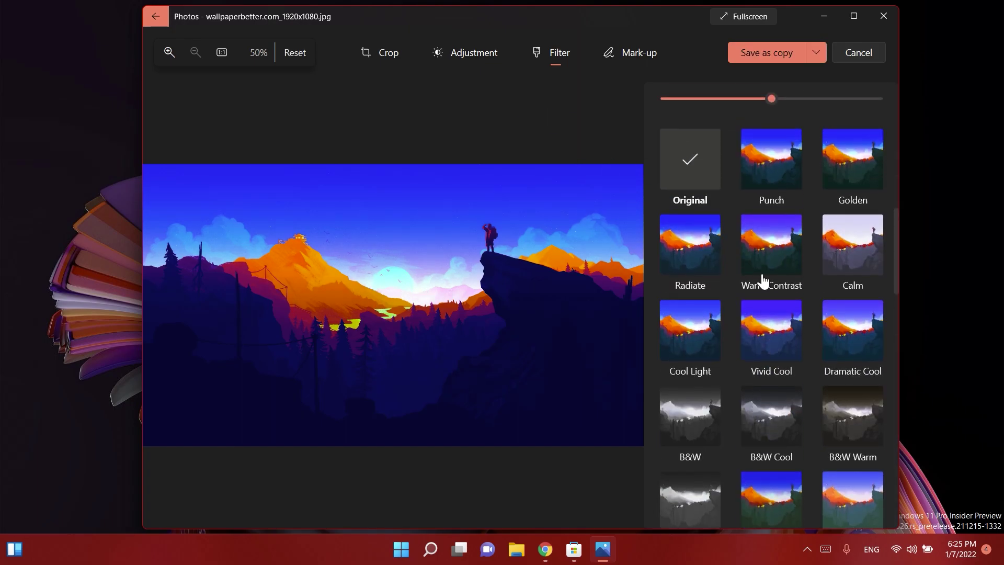
{"action": "scroll", "coordinate": [761, 313], "scroll_direction": "down", "scroll_amount": 4}
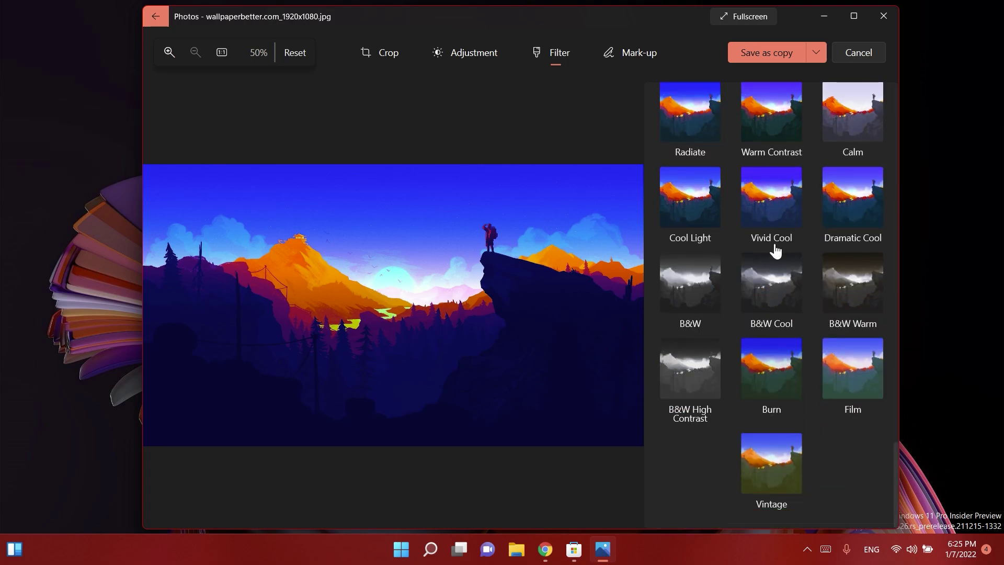
{"action": "scroll", "coordinate": [775, 251], "scroll_direction": "up", "scroll_amount": 5}
{"action": "left_click", "coordinate": [770, 170]}
{"action": "mouse_move", "coordinate": [773, 168]}
{"action": "left_mouse_down"}
{"action": "mouse_move", "coordinate": [794, 164]}
{"action": "mouse_move", "coordinate": [781, 182]}
{"action": "mouse_move", "coordinate": [835, 180]}
{"action": "mouse_move", "coordinate": [778, 177]}
{"action": "left_mouse_up"}
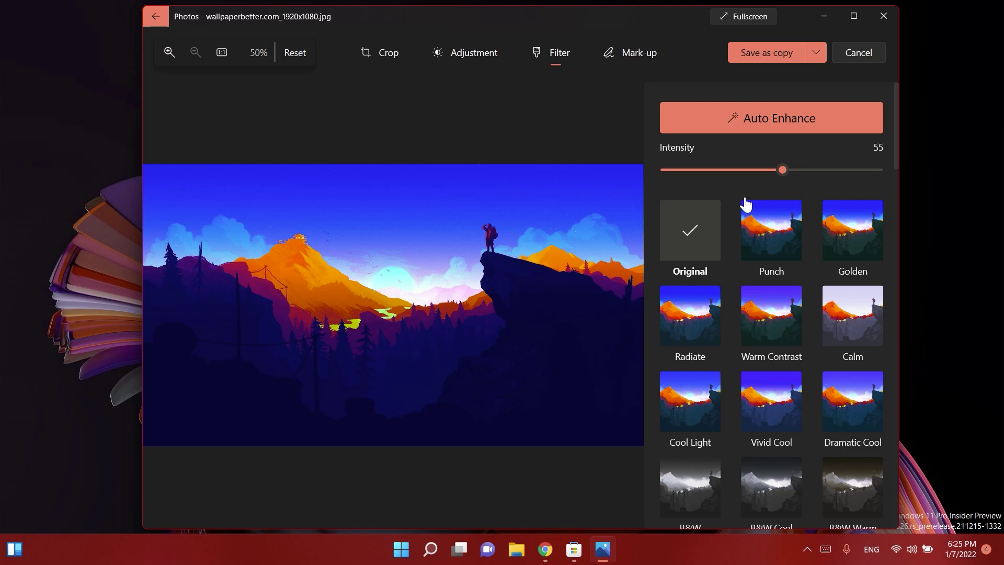
Draw a blue test line across the sky, clear all ink, and return to adjustments.
{"action": "left_click", "coordinate": [647, 62]}
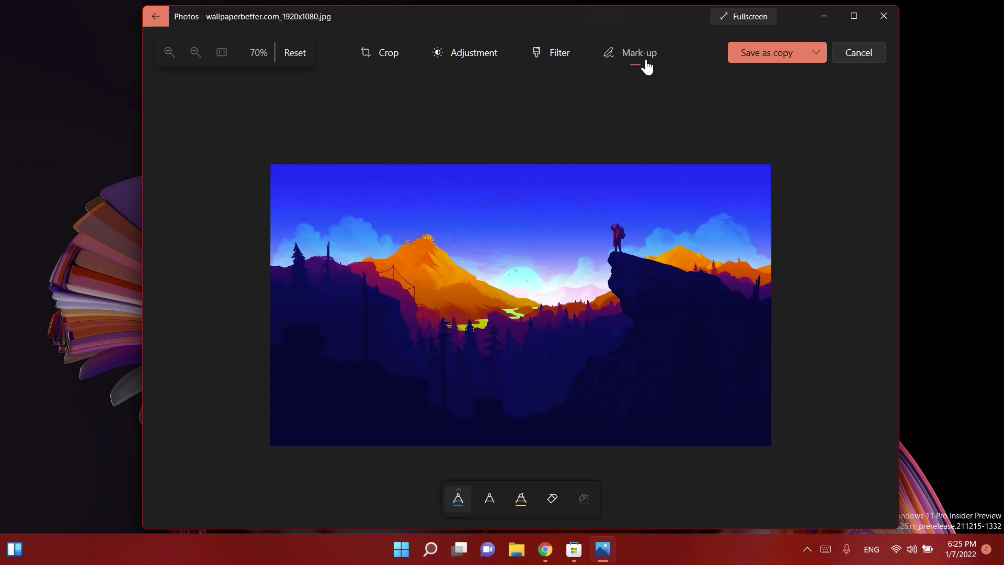
{"action": "mouse_move", "coordinate": [422, 155]}
{"action": "left_mouse_down"}
{"action": "mouse_move", "coordinate": [602, 220]}
{"action": "mouse_move", "coordinate": [620, 286]}
{"action": "left_mouse_up"}
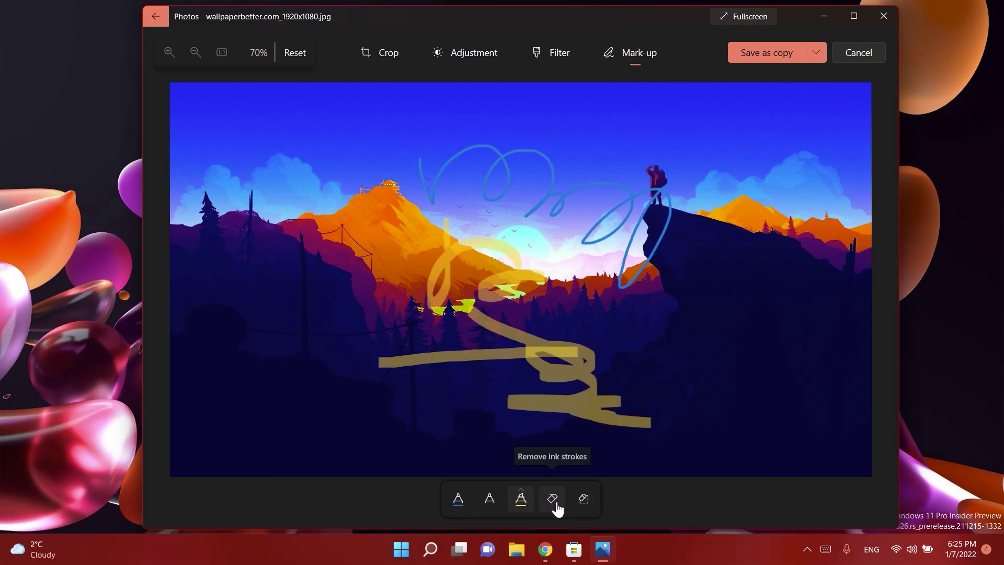
{"action": "left_click", "coordinate": [554, 501]}
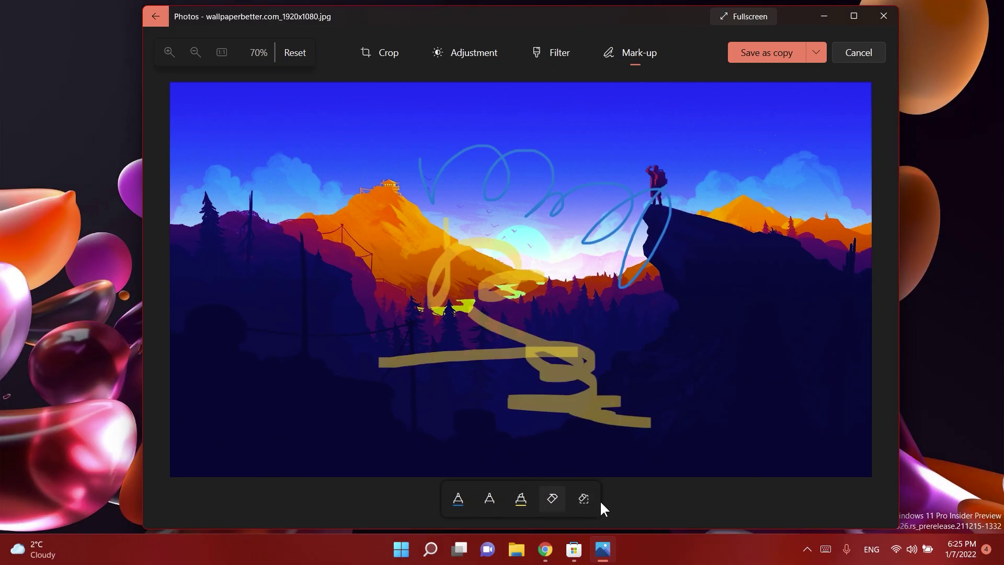
{"action": "left_click", "coordinate": [584, 499]}
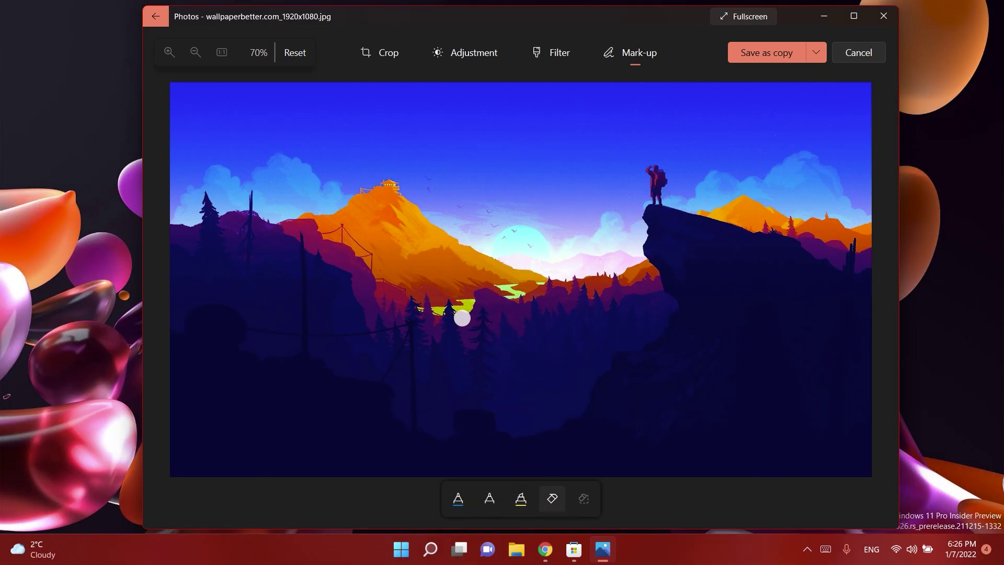
{"action": "left_click", "coordinate": [460, 52]}
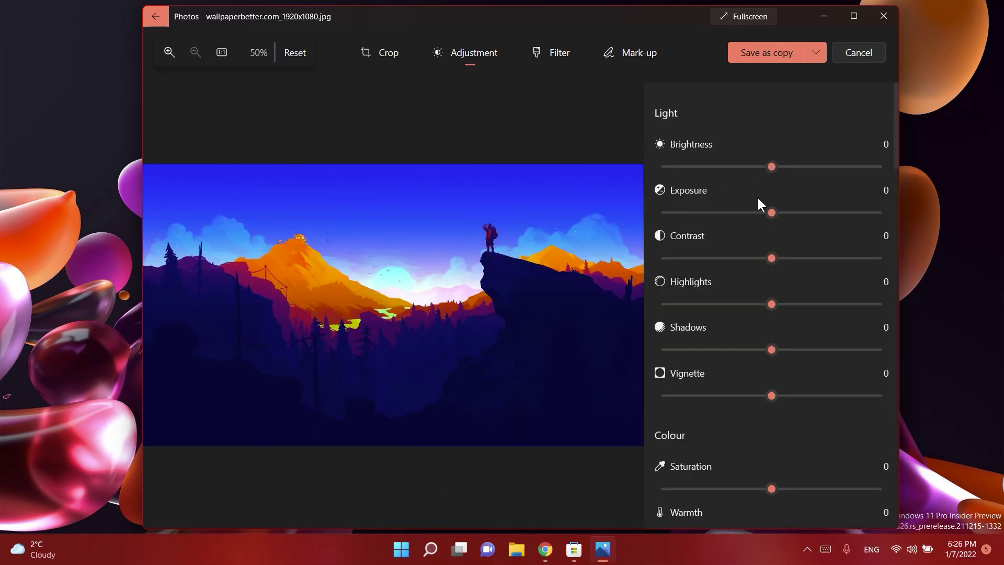
Scroll the adjustments, then switch to the filter presets with F and scroll to Vintage.
{"action": "scroll", "coordinate": [748, 335], "scroll_direction": "down", "scroll_amount": 2}
{"action": "scroll", "coordinate": [740, 261], "scroll_direction": "up", "scroll_amount": 2}
{"action": "key", "text": "f"}
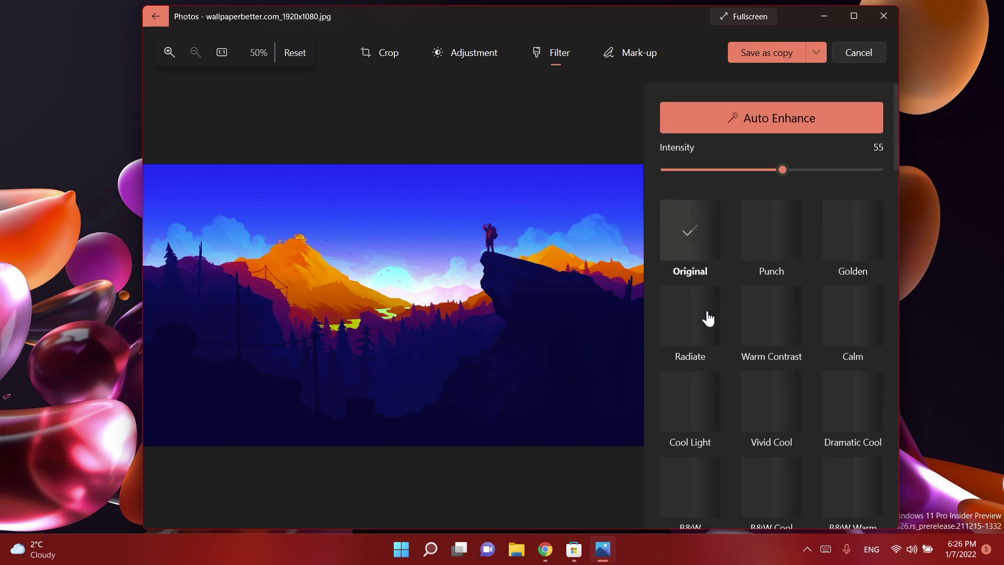
{"action": "scroll", "coordinate": [752, 321], "scroll_direction": "down", "scroll_amount": 3}
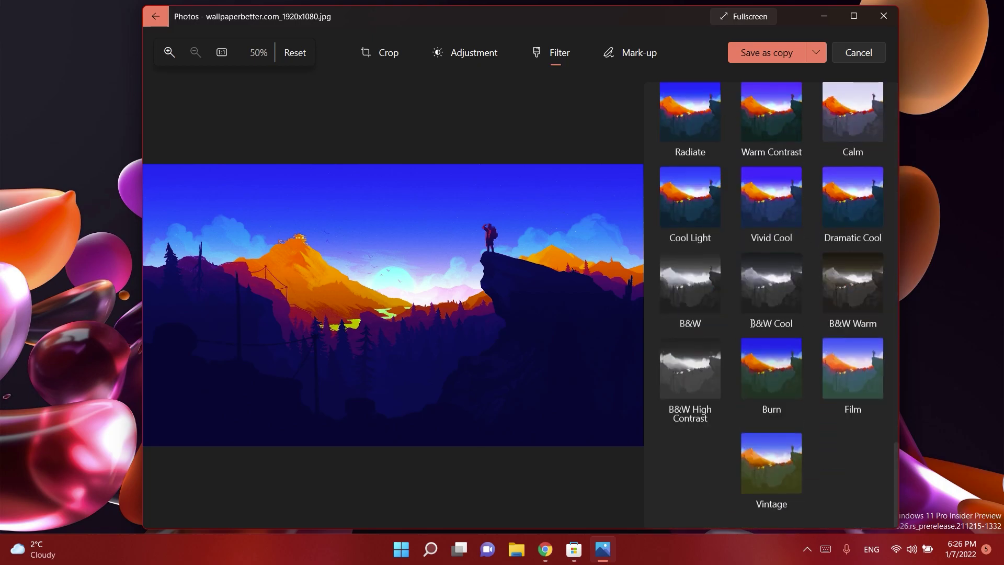
Save the 1817 x 1080 cropped wallpaper over the original file.
{"action": "scroll", "coordinate": [752, 324], "scroll_direction": "up", "scroll_amount": 3}
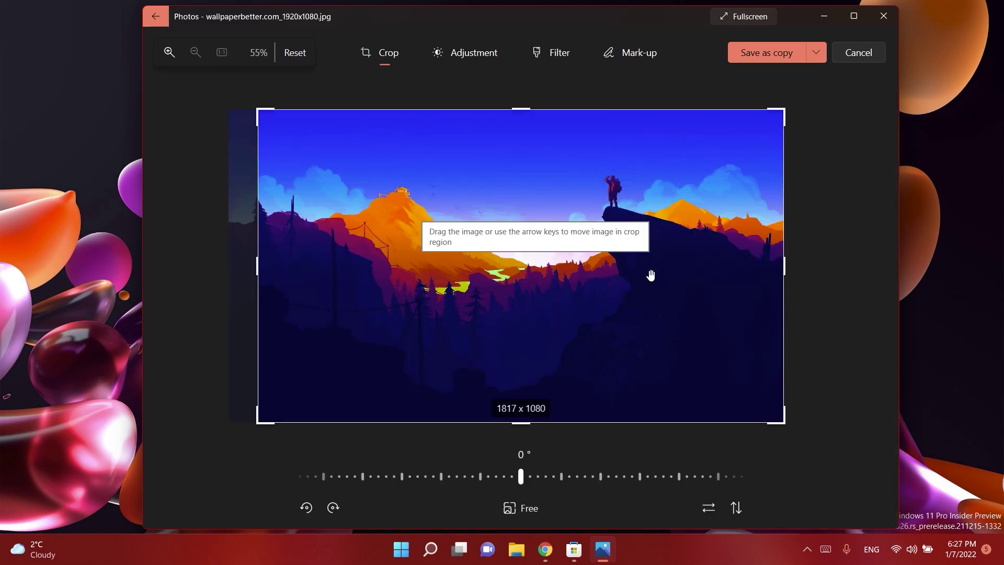
{"action": "left_click", "coordinate": [816, 57]}
{"action": "left_click", "coordinate": [769, 78]}
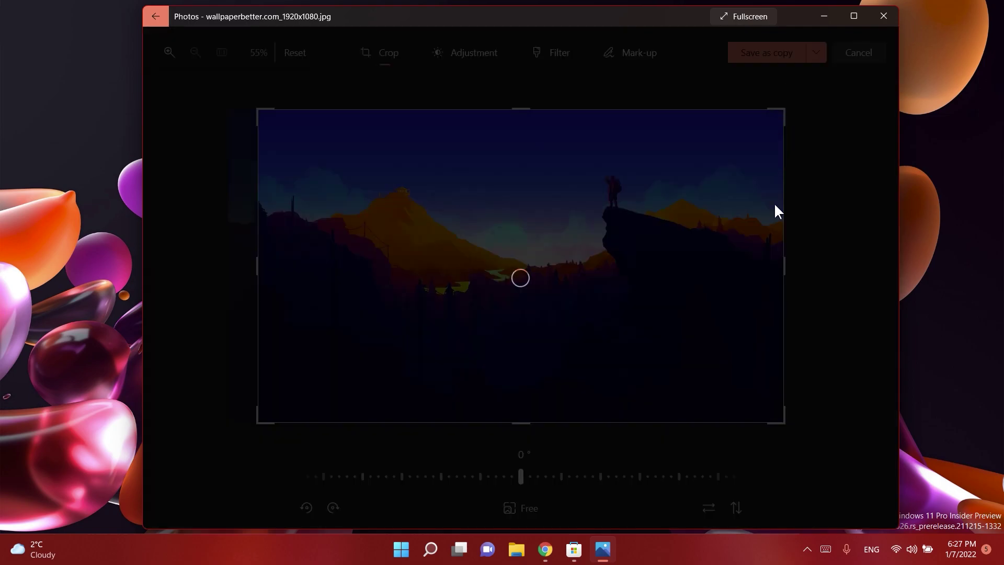